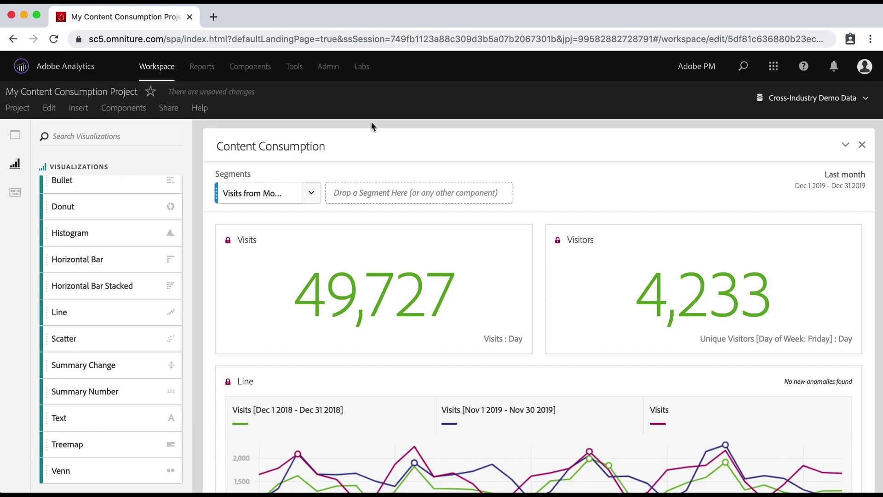
Browse the custom project templates, then close the picker and project actions without creating anything.
{"action": "left_click", "coordinate": [17, 109]}
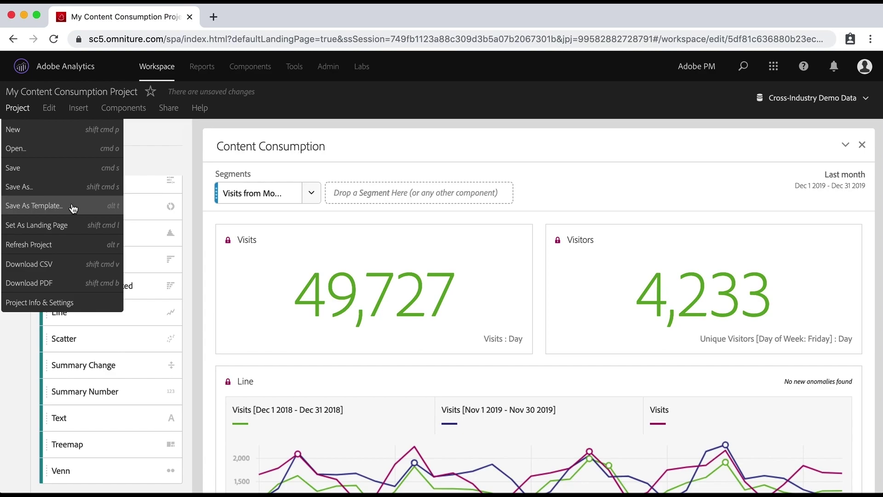
{"action": "left_click", "coordinate": [55, 131]}
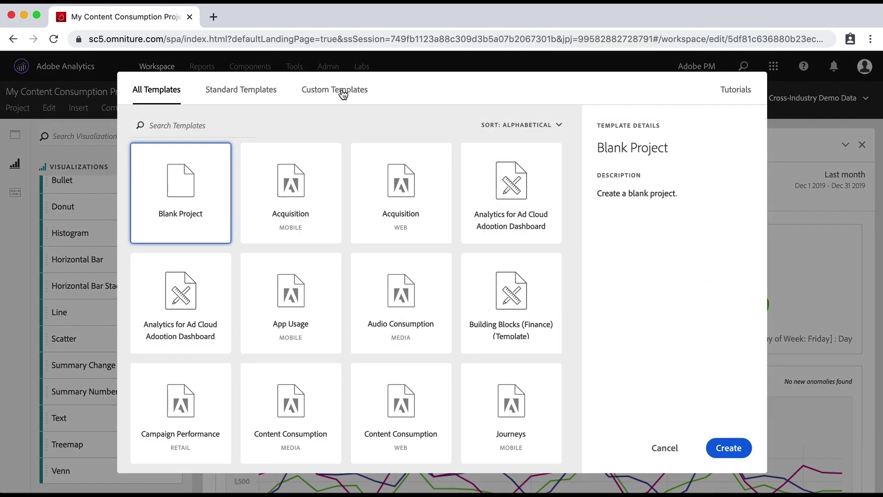
{"action": "left_click", "coordinate": [336, 89]}
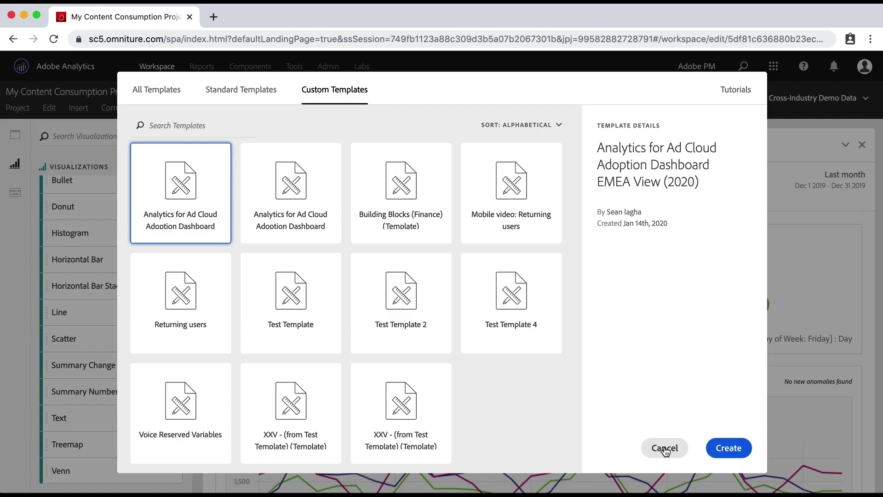
{"action": "left_click", "coordinate": [666, 449]}
{"action": "left_click", "coordinate": [23, 111]}
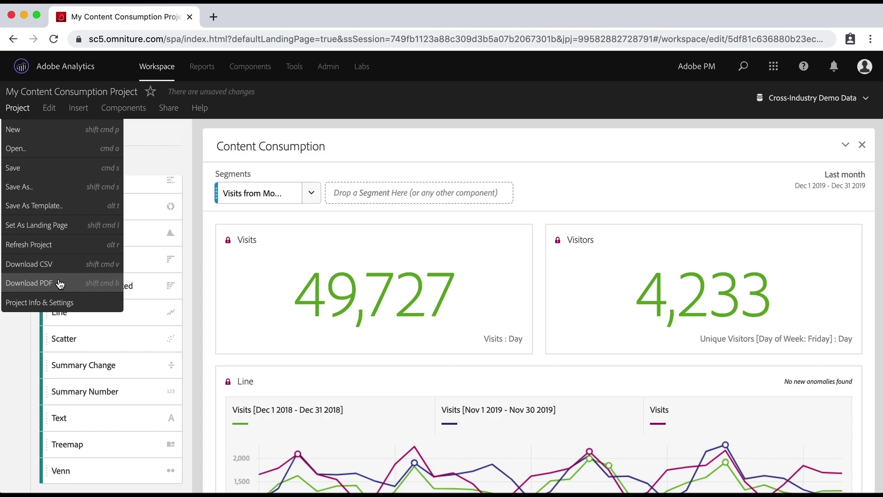
{"action": "left_click", "coordinate": [198, 253]}
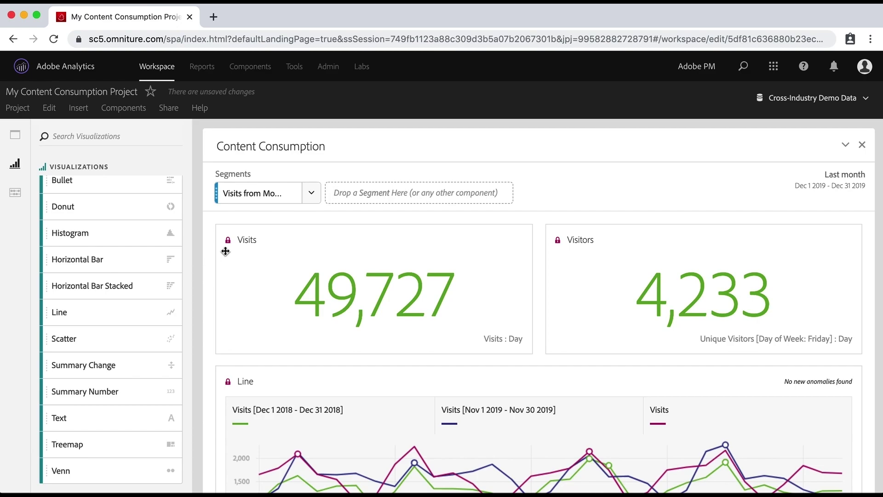
Add a Text visualization above Visits reading 'This project contains info about...'.
{"action": "double_click", "coordinate": [249, 241]}
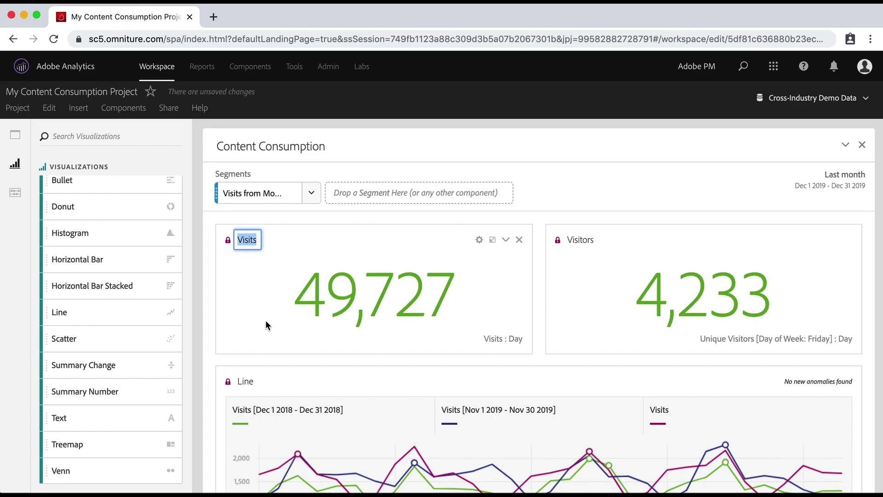
{"action": "scroll", "coordinate": [256, 387], "scroll_direction": "down", "scroll_amount": 1}
{"action": "scroll", "coordinate": [256, 387], "scroll_direction": "down", "scroll_amount": 5}
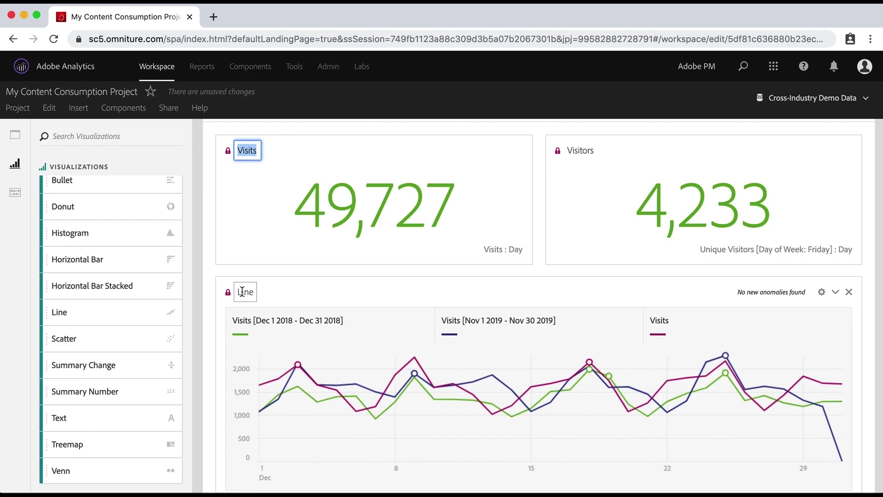
{"action": "scroll", "coordinate": [243, 292], "scroll_direction": "down", "scroll_amount": 4}
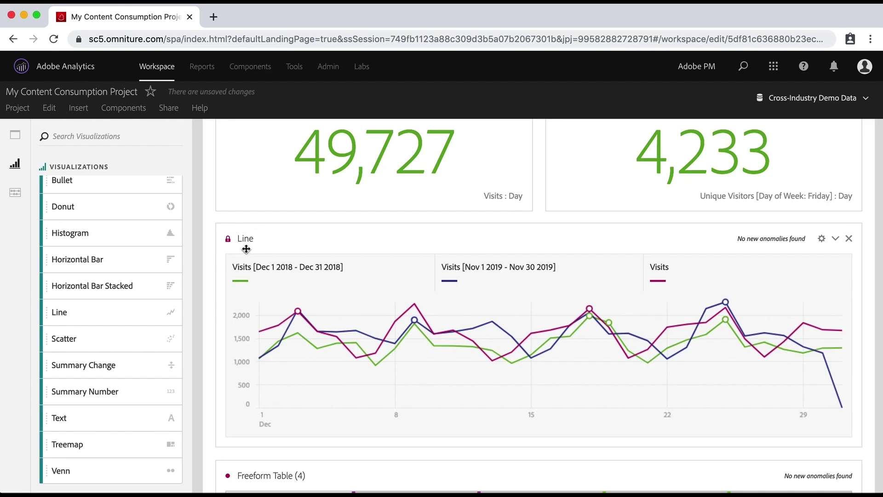
{"action": "scroll", "coordinate": [241, 325], "scroll_direction": "down", "scroll_amount": 8}
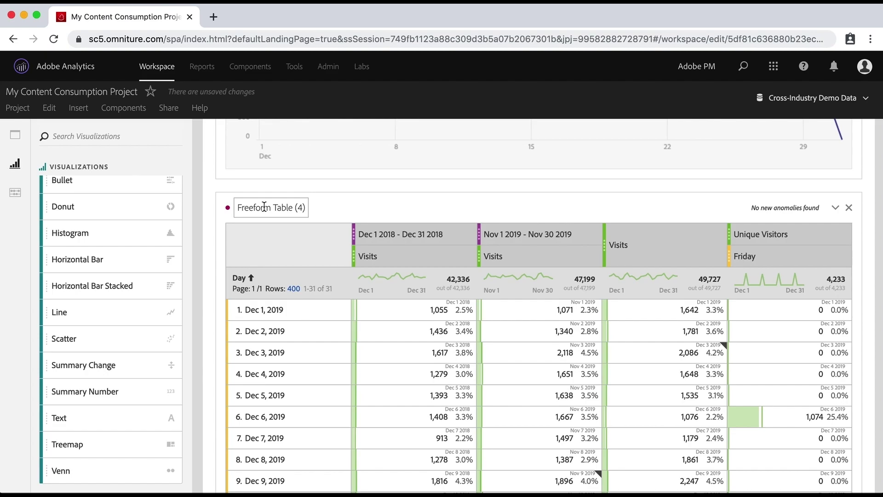
{"action": "scroll", "coordinate": [264, 207], "scroll_direction": "up", "scroll_amount": 1}
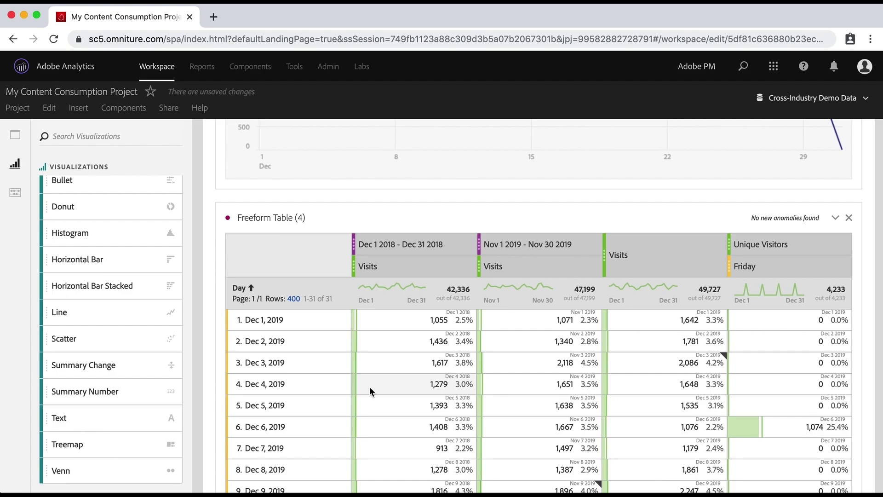
{"action": "scroll", "coordinate": [213, 313], "scroll_direction": "up", "scroll_amount": 5}
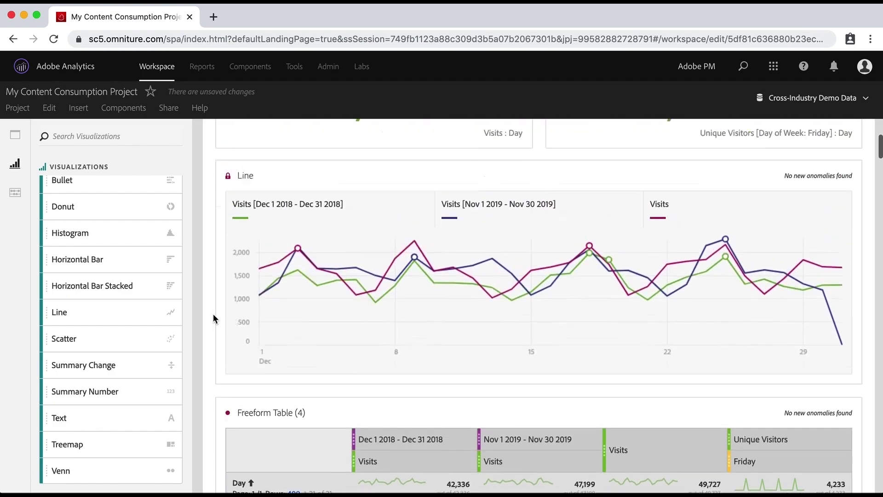
{"action": "scroll", "coordinate": [213, 313], "scroll_direction": "up", "scroll_amount": 5}
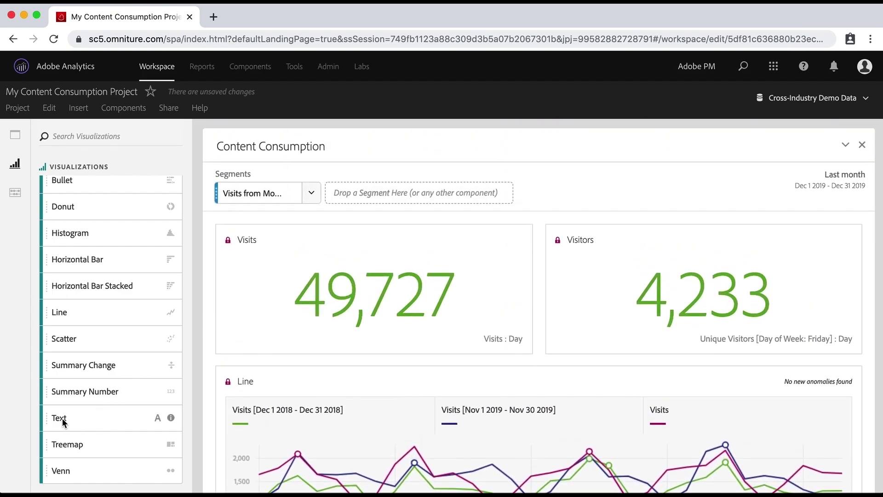
{"action": "left_click_drag", "start_coordinate": [62, 419], "coordinate": [325, 258]}
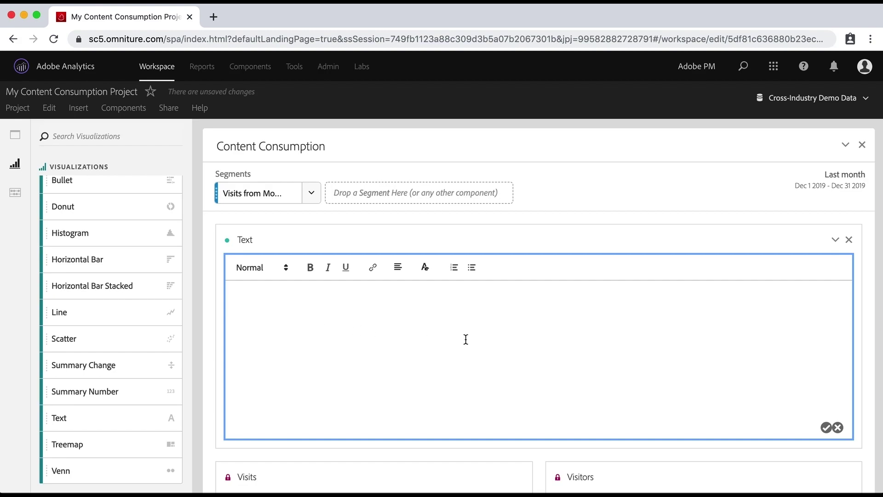
{"action": "type", "text": "This project contains info"}
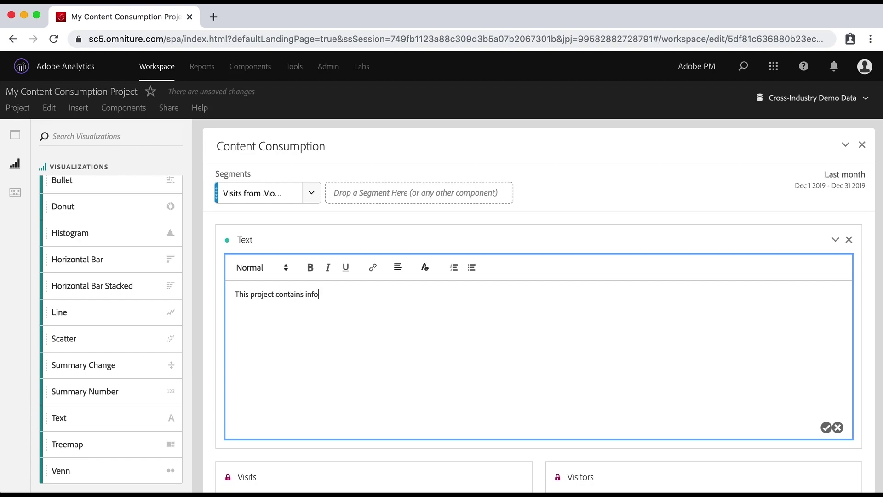
{"action": "type", "text": " about..."}
Insert 'Hey Bob,' before the note and format the greeting bold and red.
{"action": "left_click", "coordinate": [236, 293]}
{"action": "type", "text": "Hey Bob"}
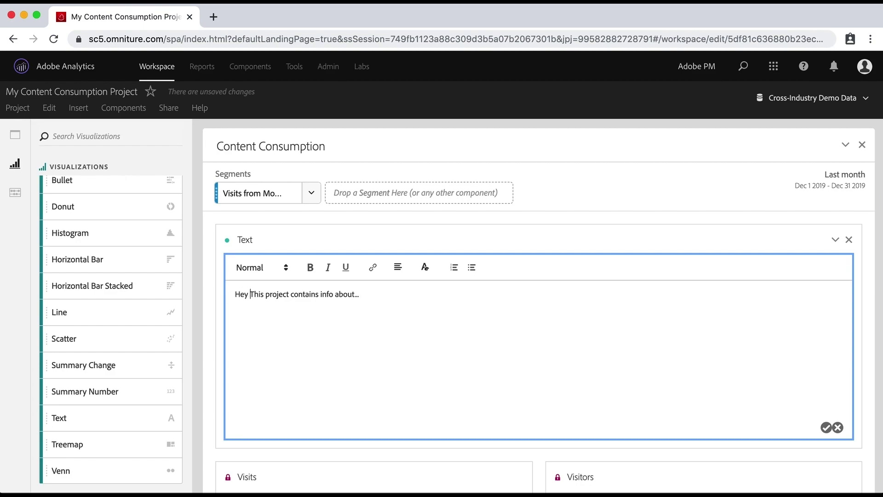
{"action": "type", "text": ","}
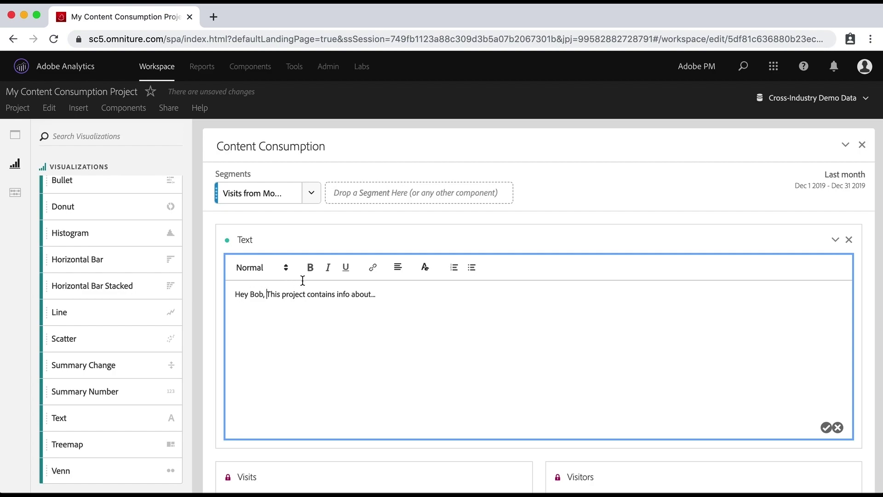
{"action": "left_click_drag", "start_coordinate": [264, 294], "coordinate": [235, 295]}
{"action": "left_click", "coordinate": [310, 268]}
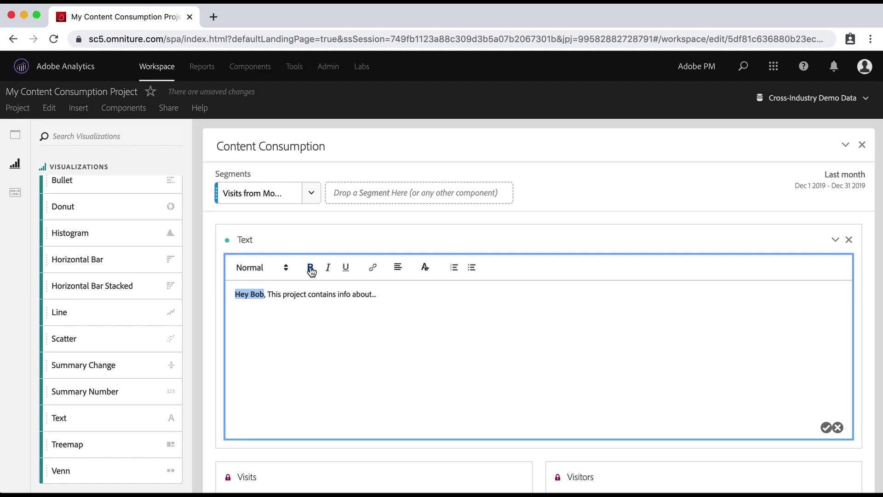
{"action": "left_click", "coordinate": [431, 272]}
{"action": "left_click", "coordinate": [428, 290]}
{"action": "left_click", "coordinate": [303, 344]}
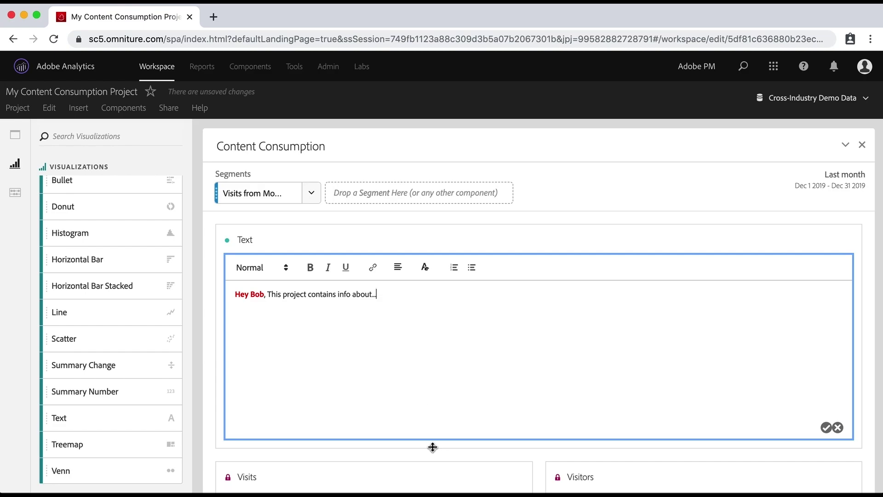
Shorten the text panel so Visits and Visitors sit just below it, and exit editing.
{"action": "left_click_drag", "start_coordinate": [433, 446], "coordinate": [434, 339]}
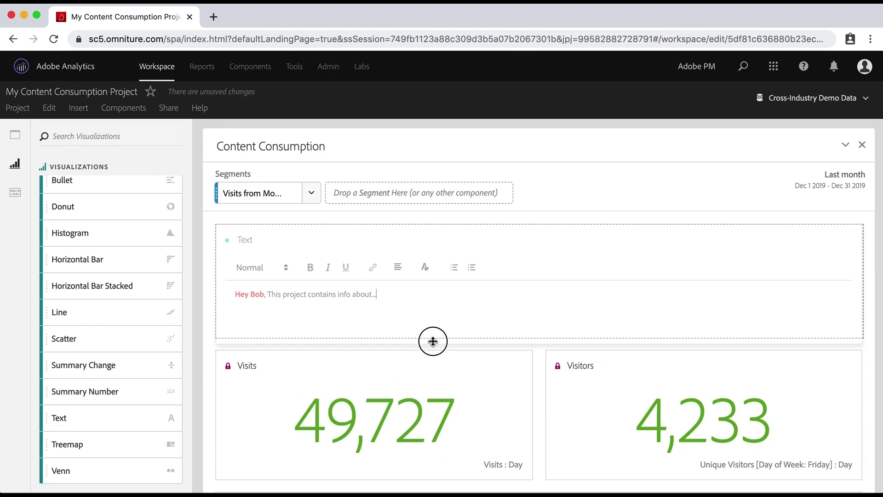
{"action": "scroll", "coordinate": [433, 338], "scroll_direction": "down", "scroll_amount": 1}
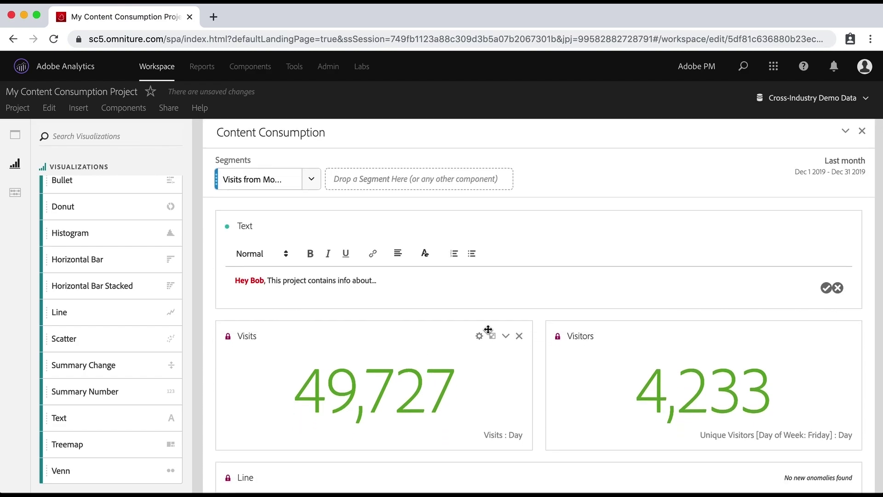
{"action": "left_click", "coordinate": [827, 287]}
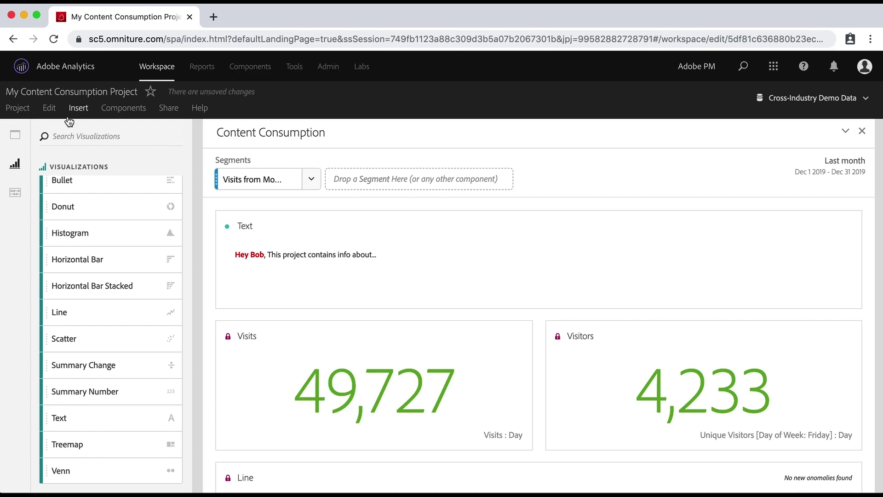
{"action": "left_click", "coordinate": [17, 109]}
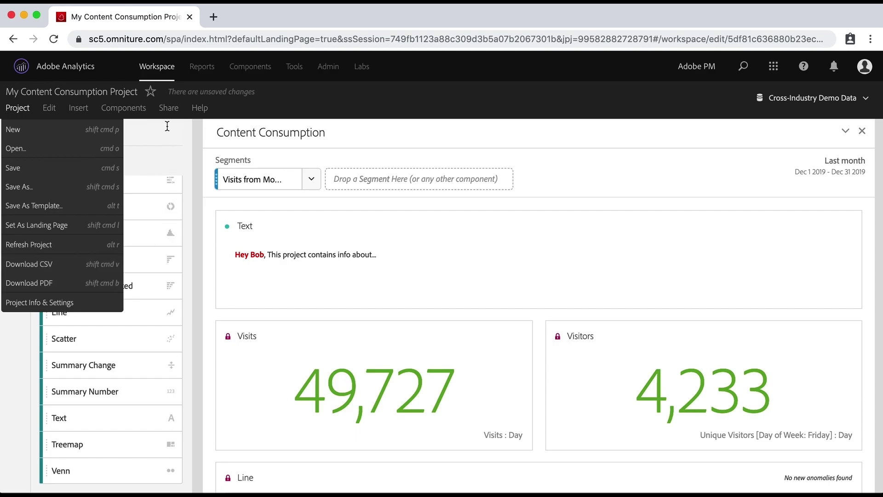
Open the Share menu listing Share Project, Get Project Link and Send File on Schedule.
{"action": "left_click", "coordinate": [171, 110]}
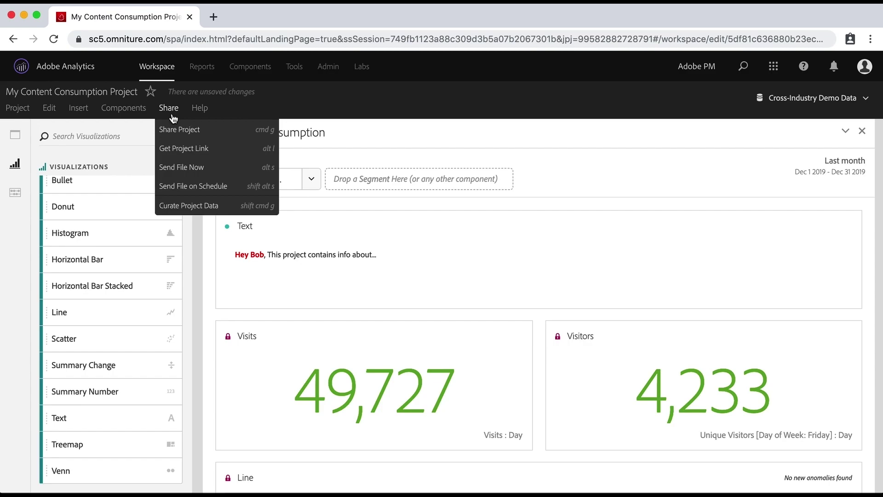
Start Send File Now, browse the recipient list, then close the dialog without sending.
{"action": "left_click", "coordinate": [187, 168]}
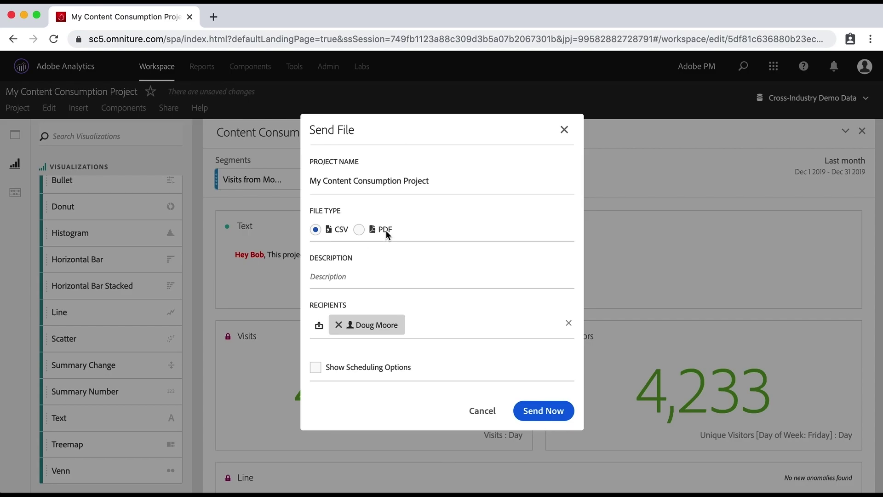
{"action": "left_click", "coordinate": [444, 322]}
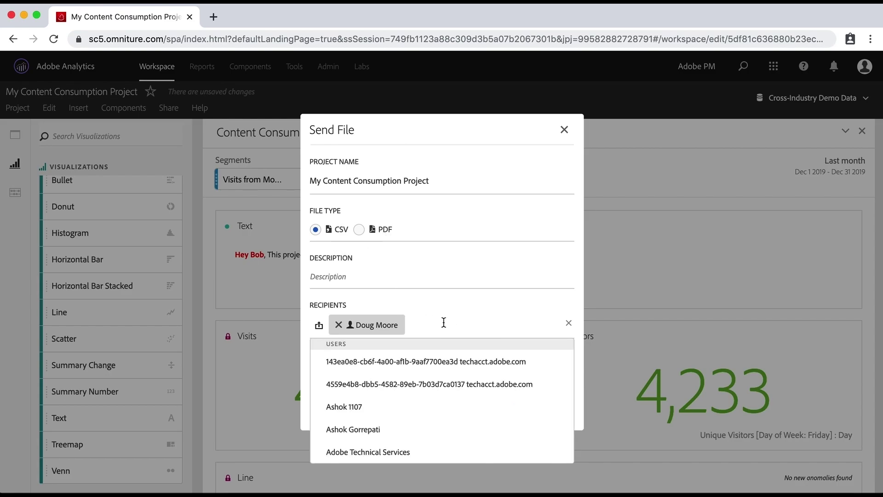
{"action": "scroll", "coordinate": [414, 369], "scroll_direction": "down", "scroll_amount": 10}
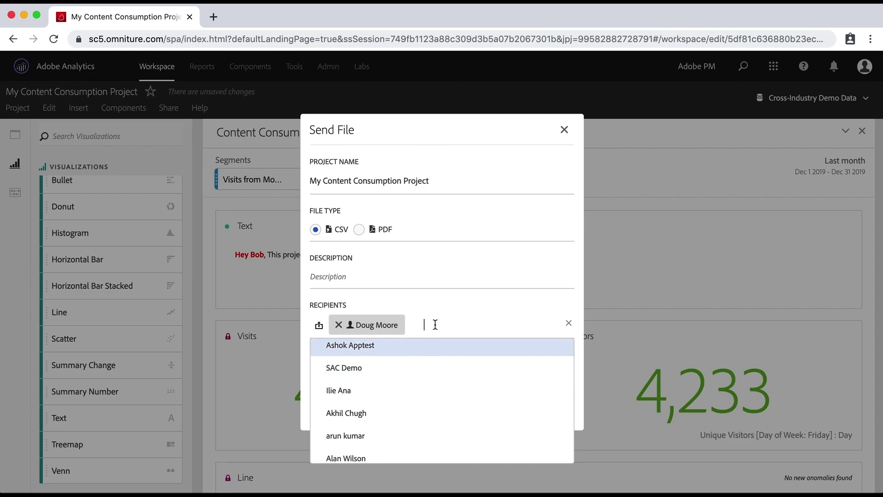
{"action": "left_click", "coordinate": [491, 304]}
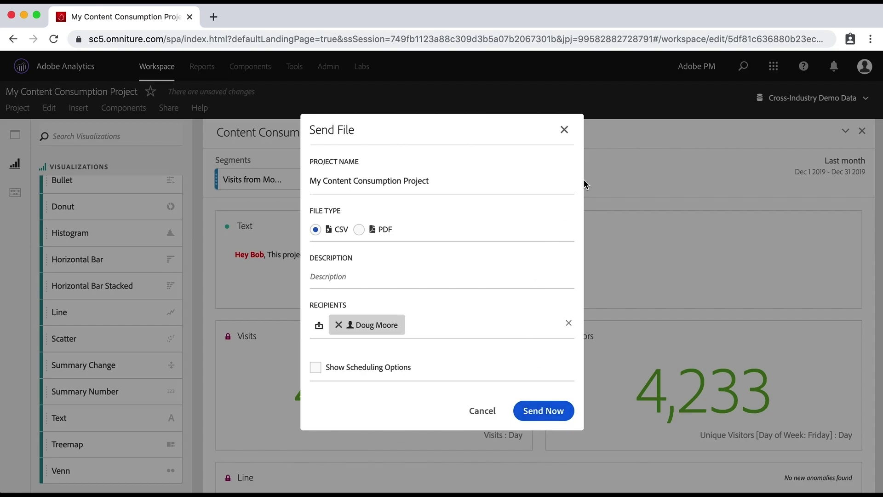
{"action": "left_click", "coordinate": [564, 129]}
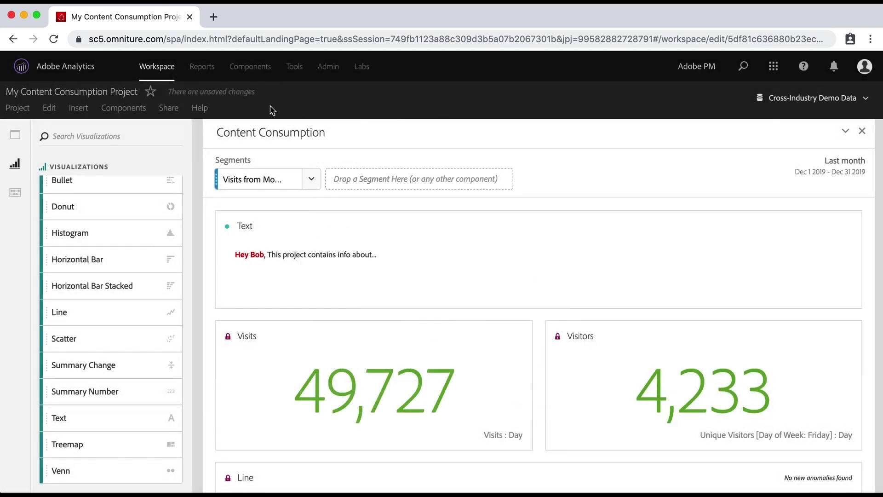
{"action": "left_click", "coordinate": [169, 108]}
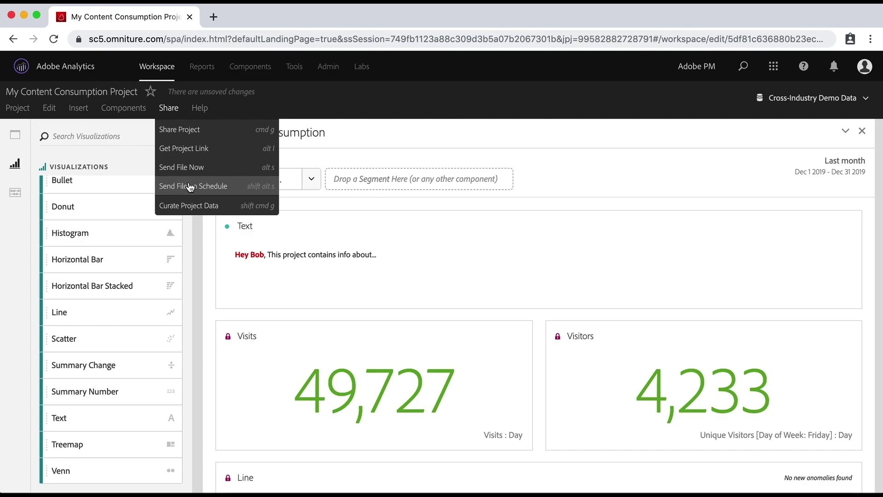
Set a Send File on Schedule frequency to Send Weekly, then cancel the schedule.
{"action": "left_click", "coordinate": [190, 186]}
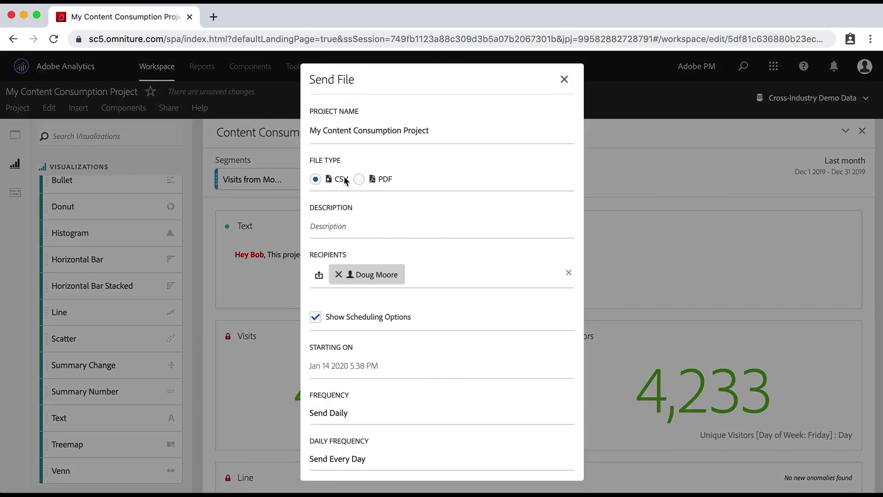
{"action": "scroll", "coordinate": [400, 232], "scroll_direction": "down", "scroll_amount": 5}
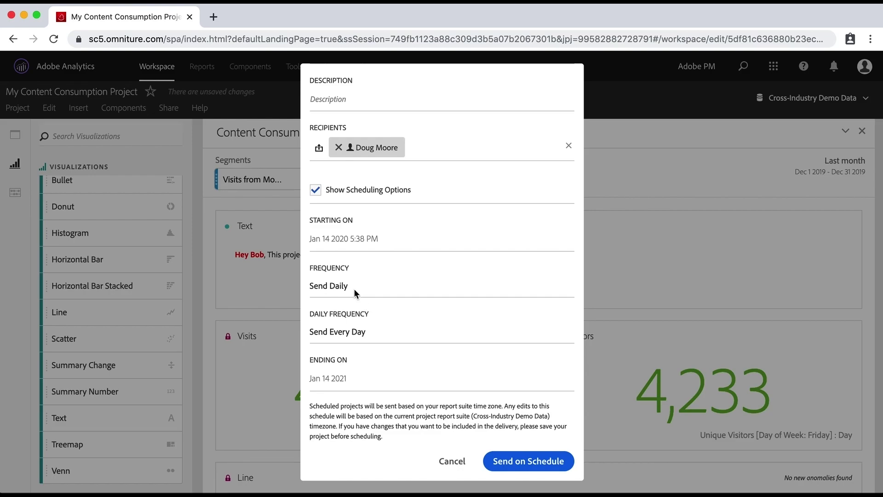
{"action": "left_click", "coordinate": [334, 285]}
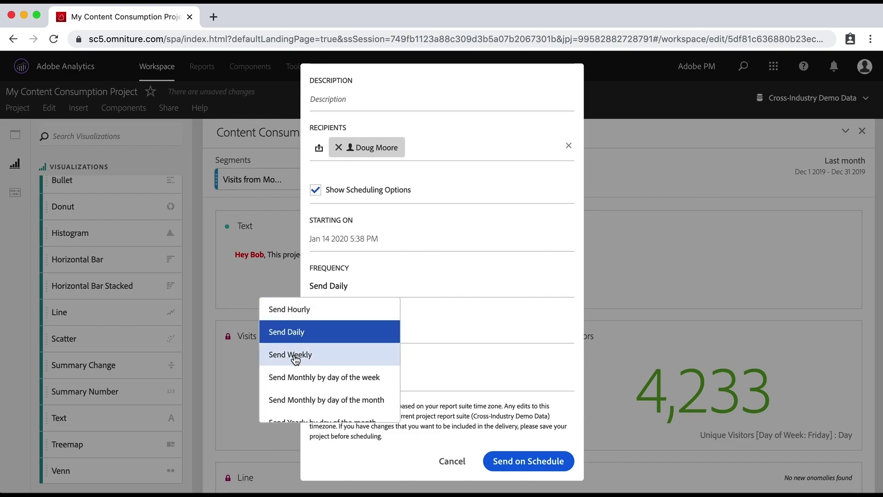
{"action": "left_click", "coordinate": [295, 355]}
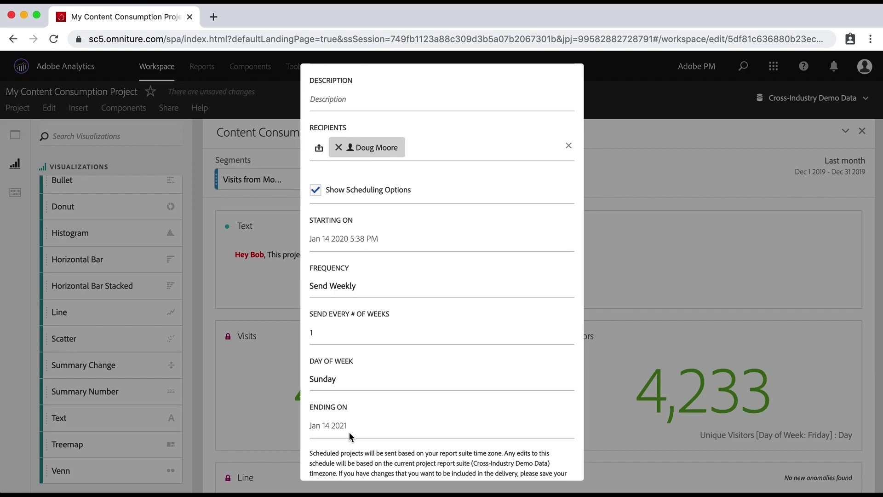
{"action": "scroll", "coordinate": [352, 431], "scroll_direction": "down", "scroll_amount": 2}
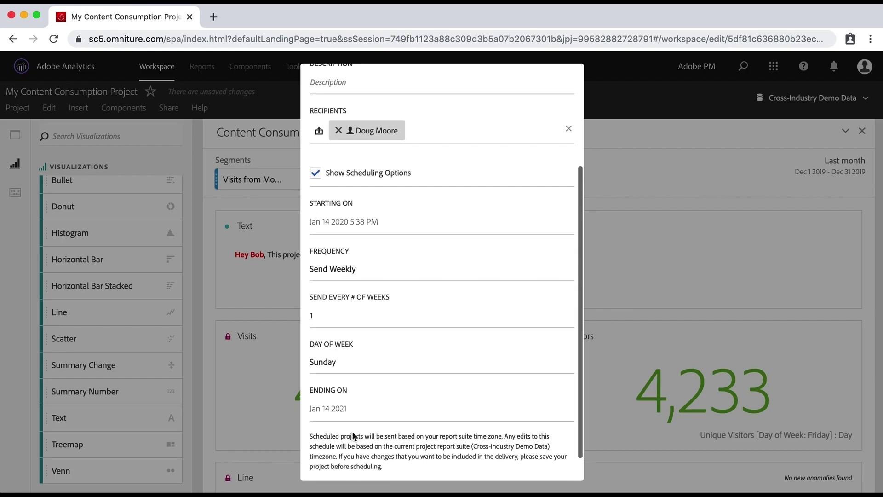
{"action": "left_click", "coordinate": [453, 461]}
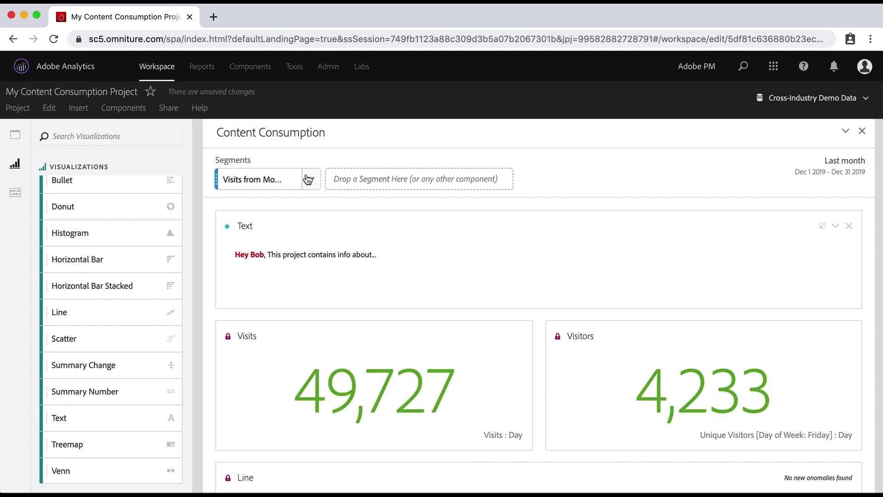
Copy the Content Consumption project link from Get Project Link and close the dialog.
{"action": "left_click", "coordinate": [169, 109]}
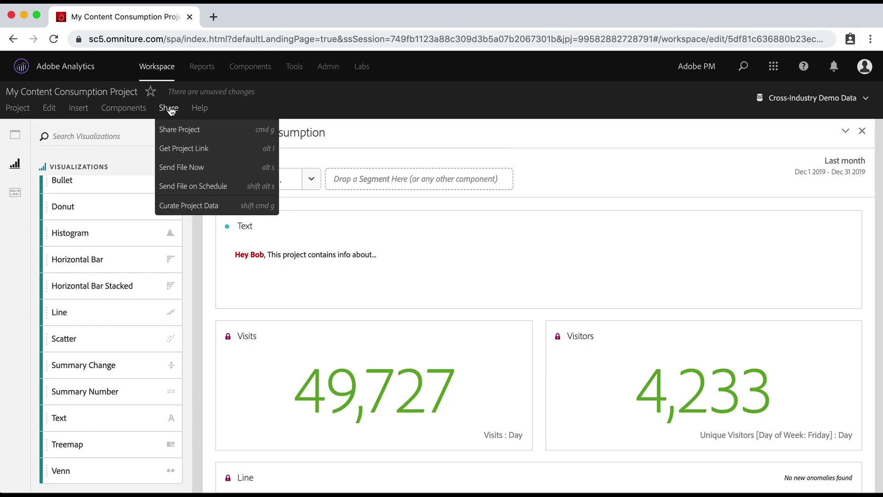
{"action": "left_click", "coordinate": [175, 149]}
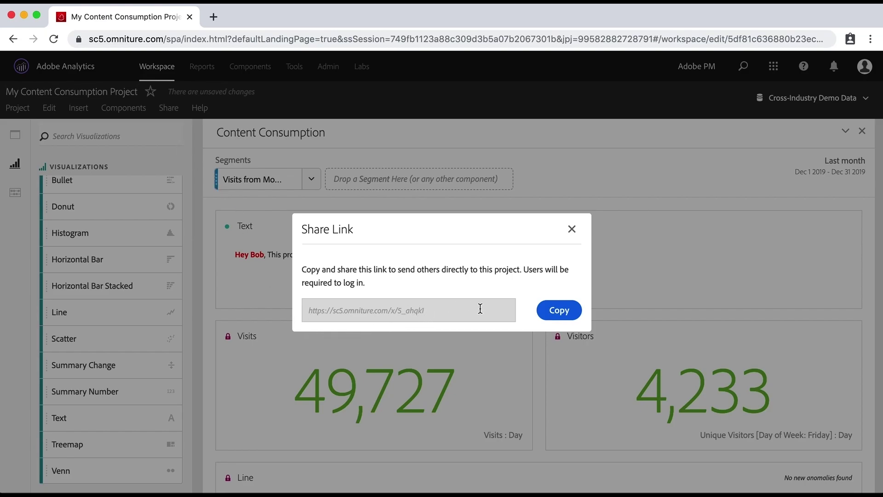
{"action": "left_click", "coordinate": [558, 313]}
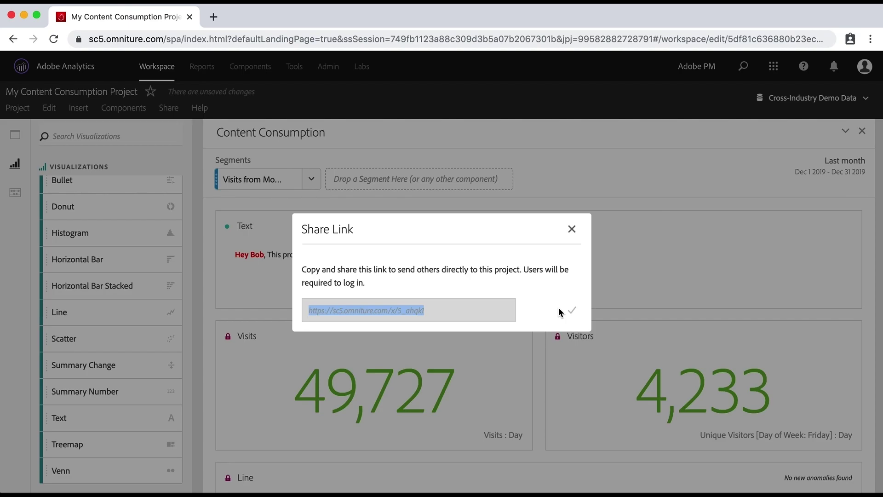
{"action": "left_click", "coordinate": [572, 229]}
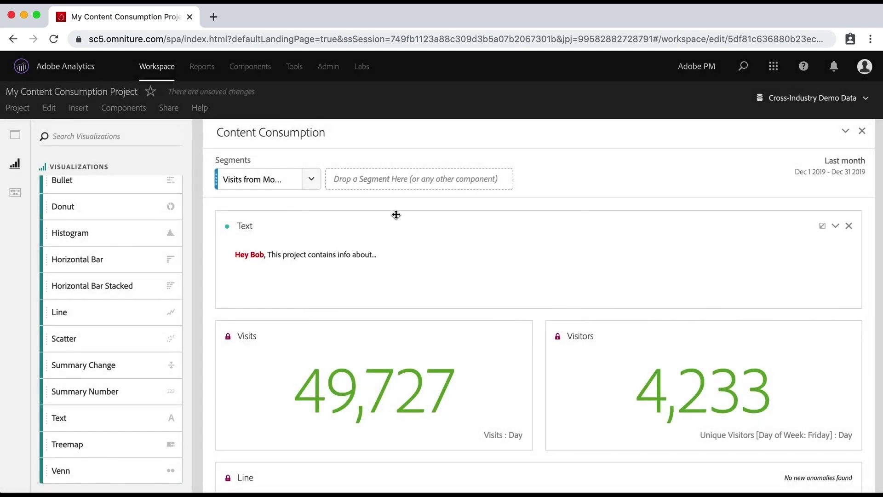
Add one user as a Share Project recipient, then close the dialog without sharing.
{"action": "left_click", "coordinate": [169, 110]}
{"action": "left_click", "coordinate": [184, 131]}
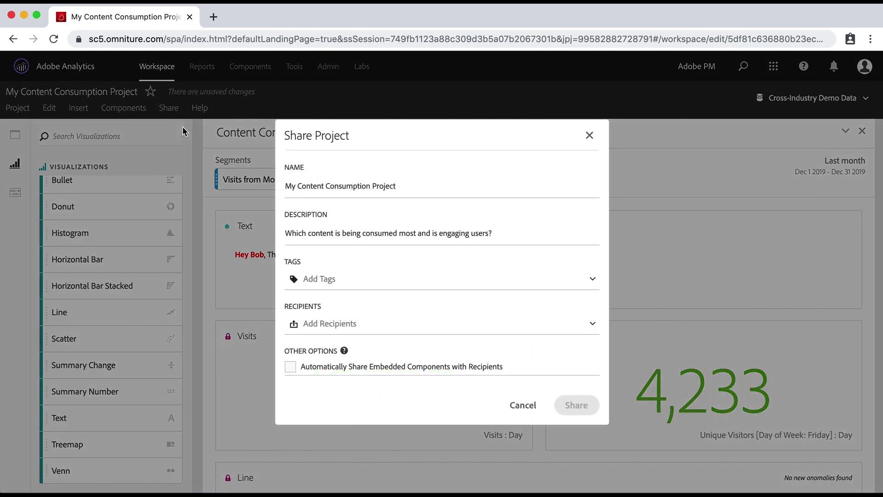
{"action": "left_click", "coordinate": [437, 325]}
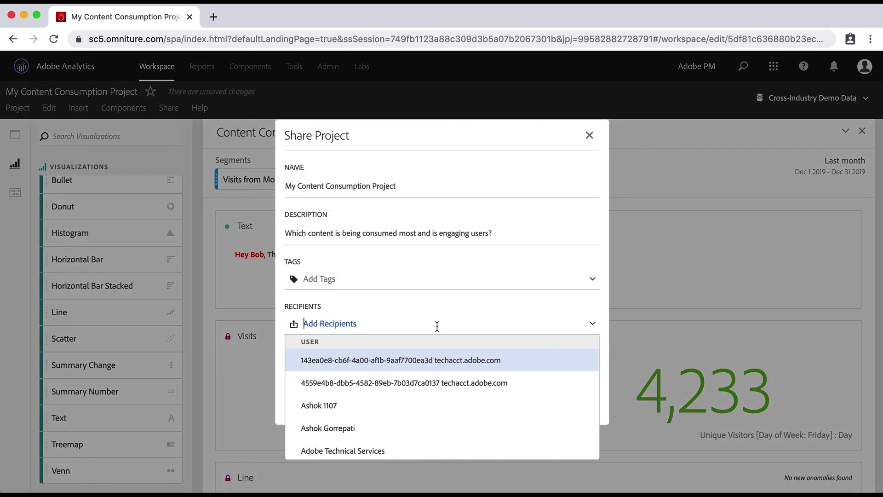
{"action": "scroll", "coordinate": [347, 398], "scroll_direction": "down", "scroll_amount": 3}
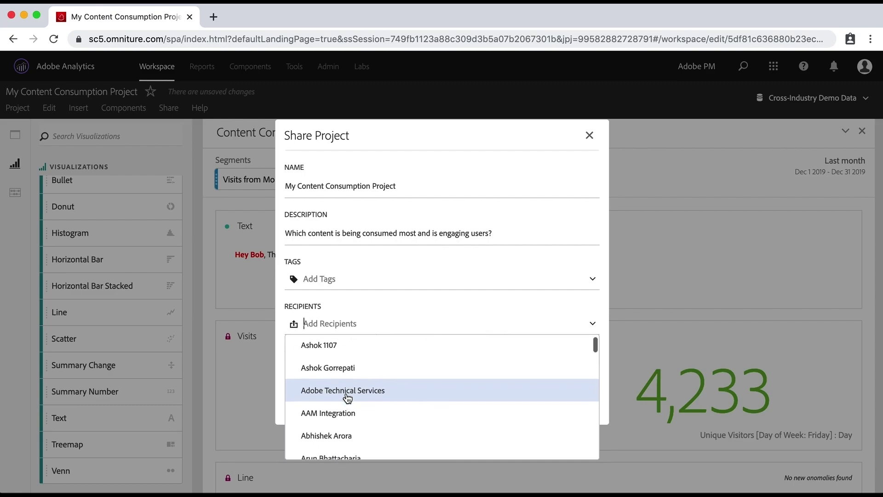
{"action": "scroll", "coordinate": [347, 398], "scroll_direction": "down", "scroll_amount": 5}
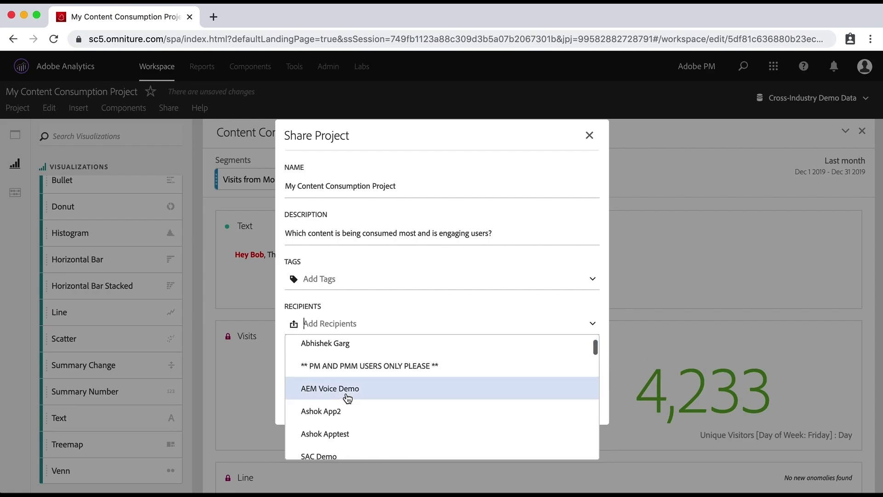
{"action": "scroll", "coordinate": [347, 399], "scroll_direction": "down", "scroll_amount": 1}
{"action": "left_click", "coordinate": [335, 414]}
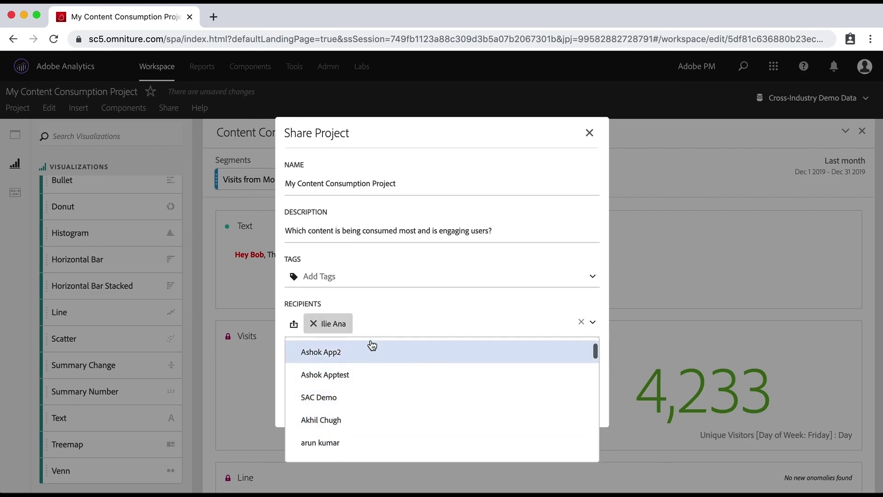
{"action": "left_click", "coordinate": [606, 301]}
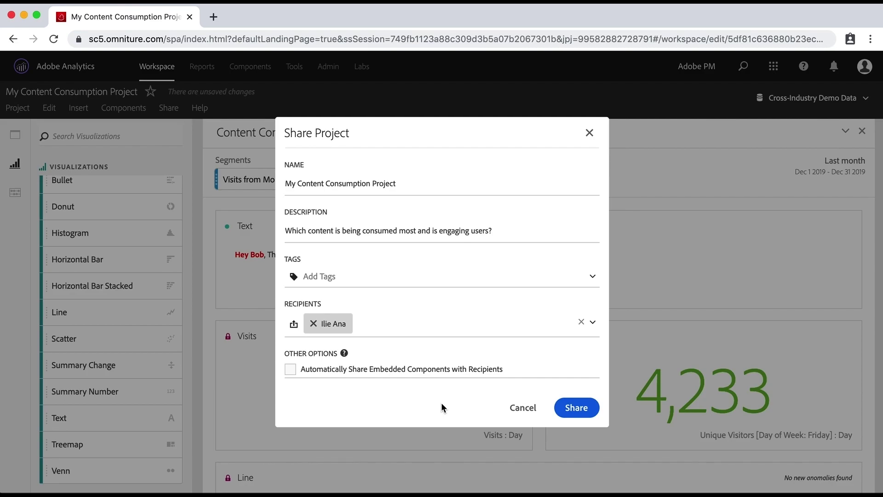
{"action": "left_click", "coordinate": [523, 408]}
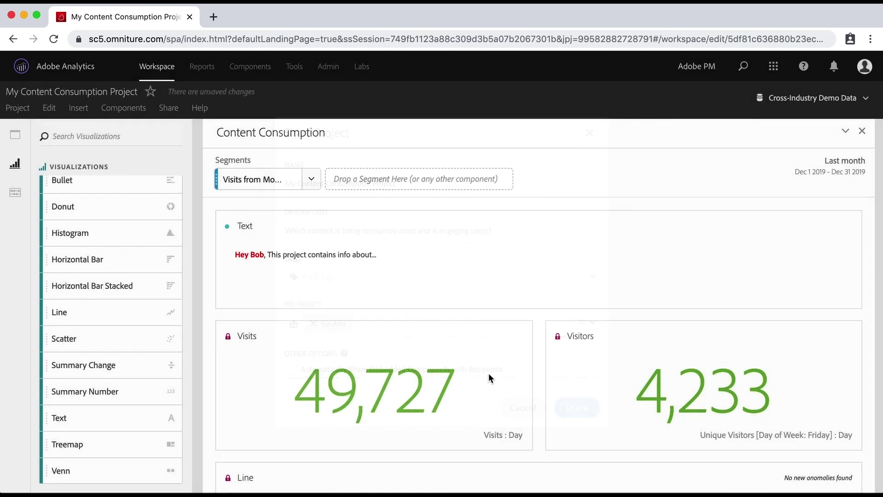
Open the Share menu in the project menu bar again.
{"action": "left_click", "coordinate": [166, 111]}
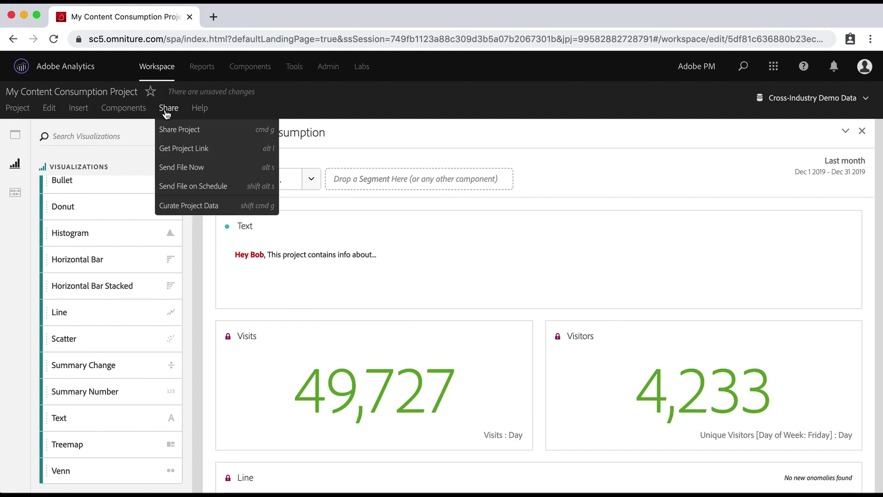